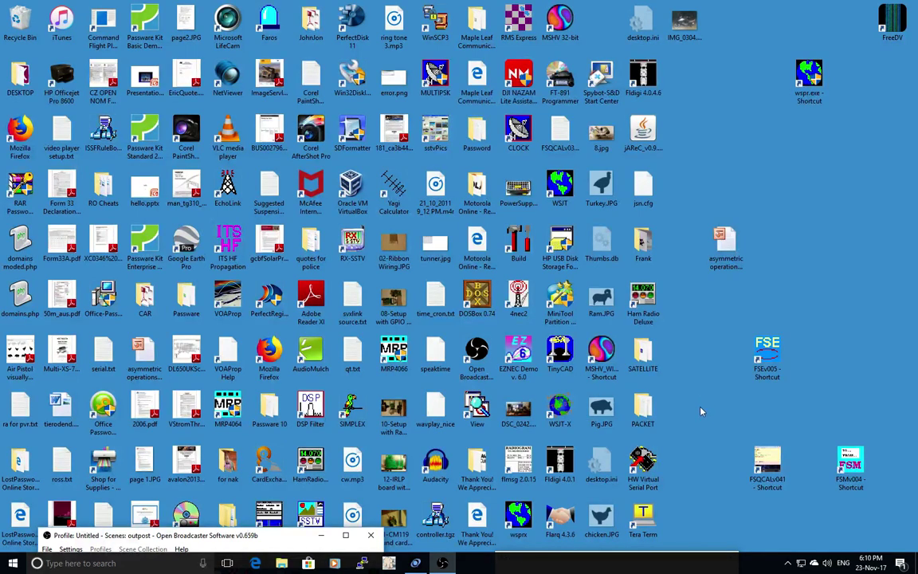
Open the PACKET folder from the Windows desktop
{"action": "double_click", "coordinate": [643, 411]}
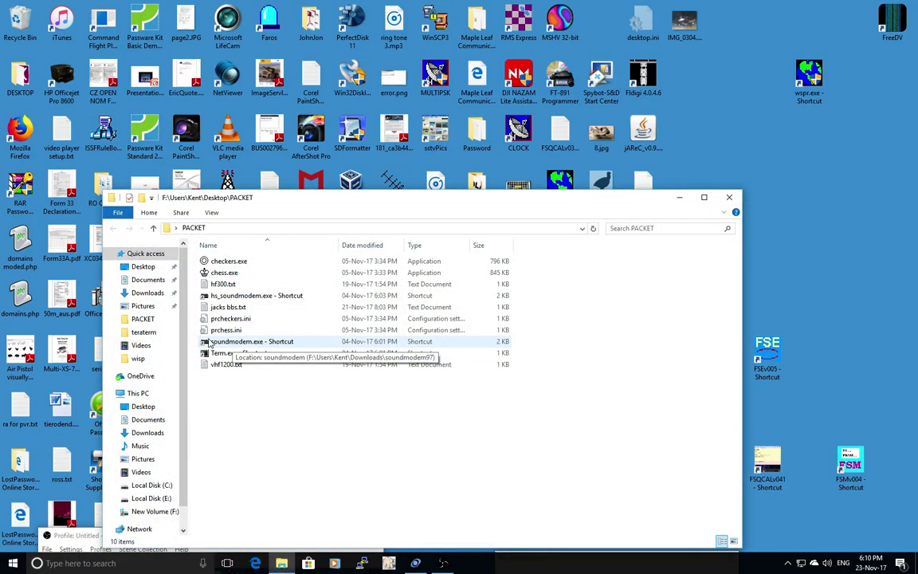
Launch SoundModem from the soundmodem.exe shortcut in the PACKET folder
{"action": "double_click", "coordinate": [235, 343]}
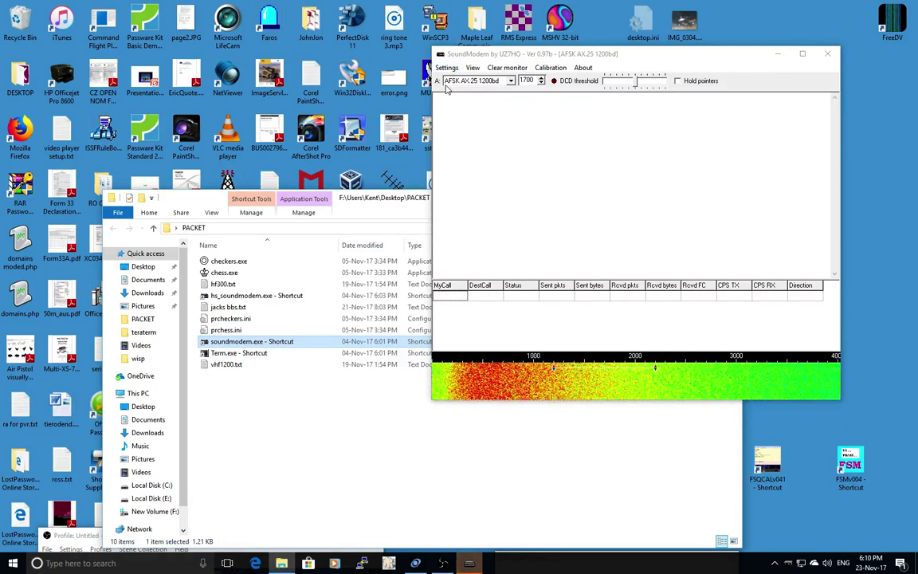
Set SoundModem's devices to USB Audio CODEC speakers and microphone with PTT on COM4, and save
{"action": "left_click", "coordinate": [448, 68]}
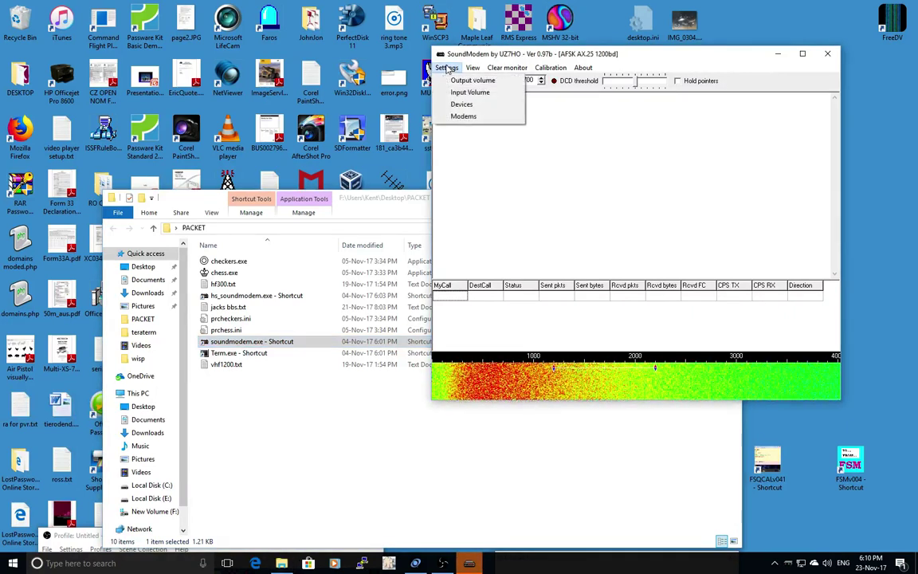
{"action": "left_click", "coordinate": [464, 105]}
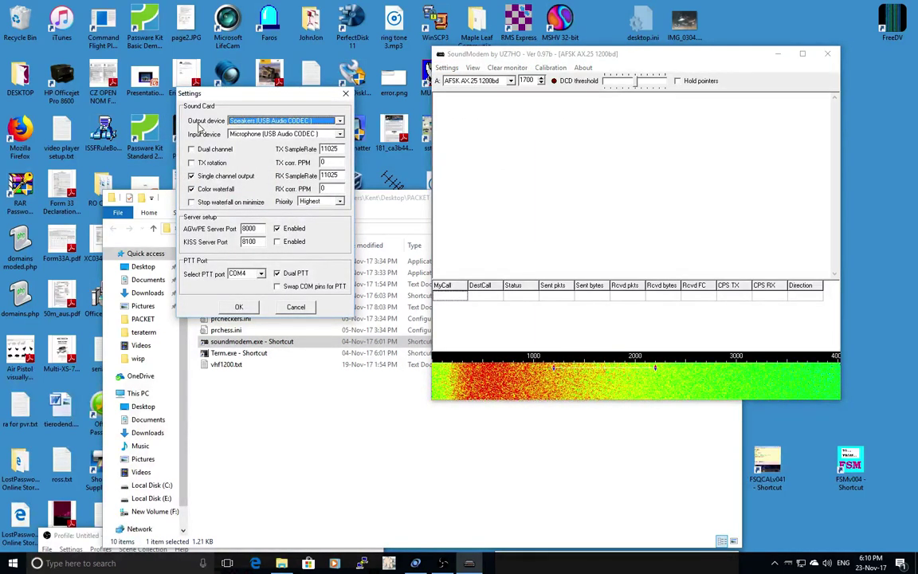
{"action": "left_click", "coordinate": [339, 121]}
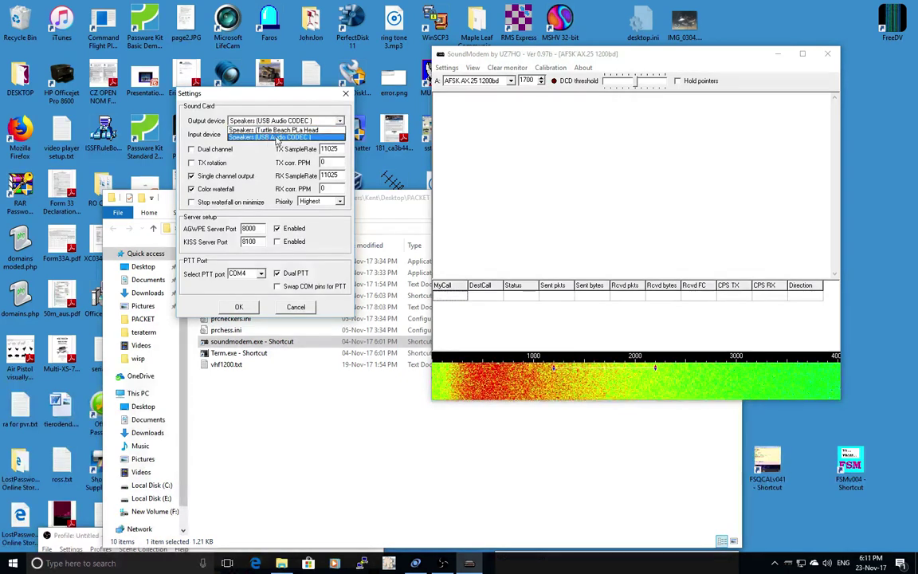
{"action": "left_click", "coordinate": [256, 138]}
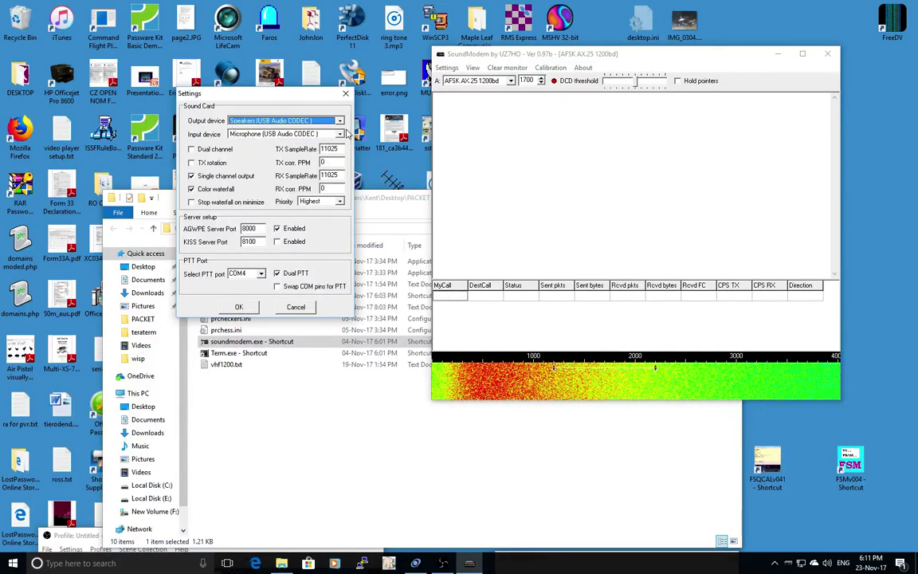
{"action": "left_click", "coordinate": [310, 133]}
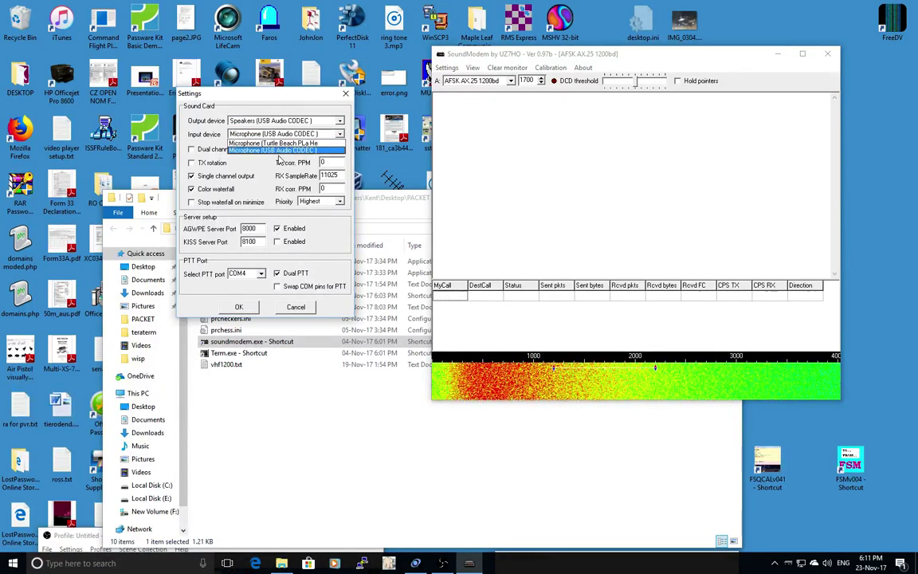
{"action": "left_click", "coordinate": [281, 151]}
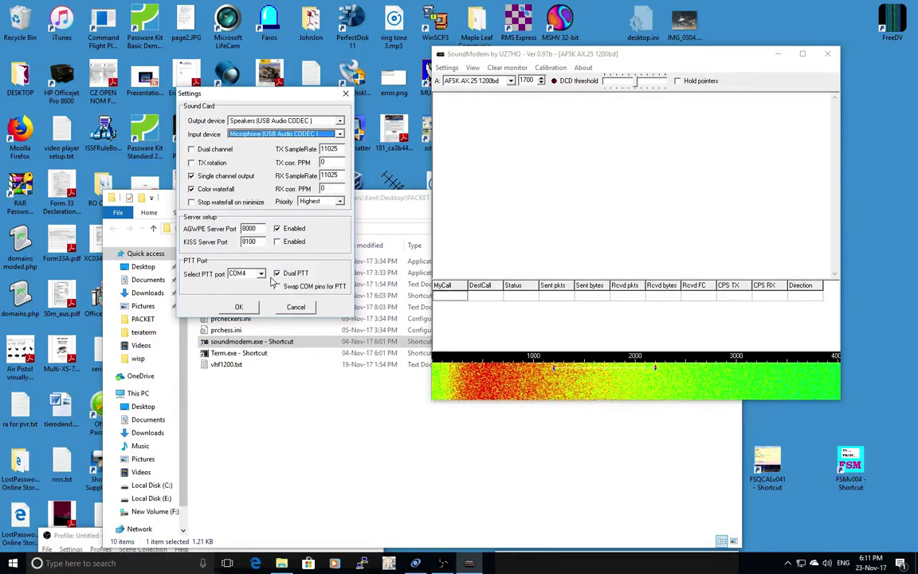
{"action": "left_click", "coordinate": [261, 275]}
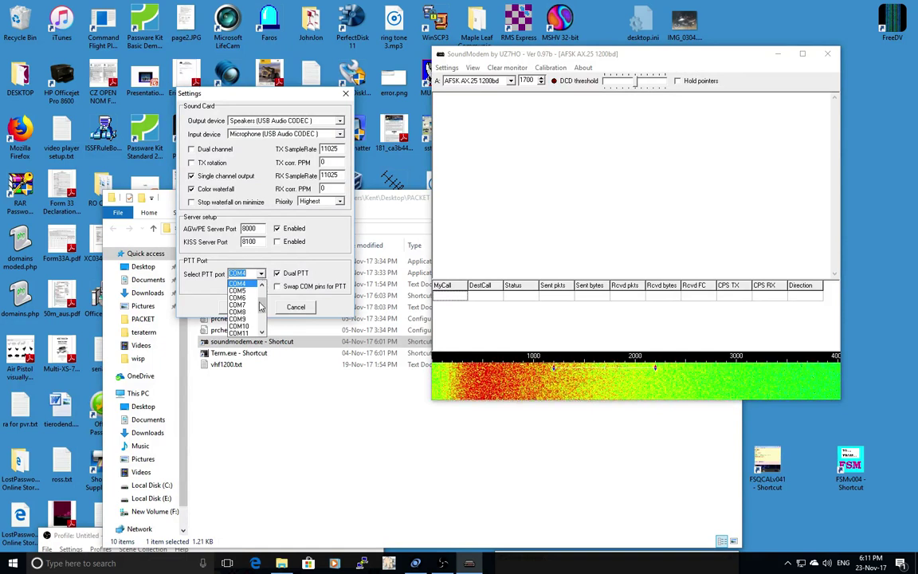
{"action": "scroll", "coordinate": [263, 288], "scroll_direction": "up", "scroll_amount": 2}
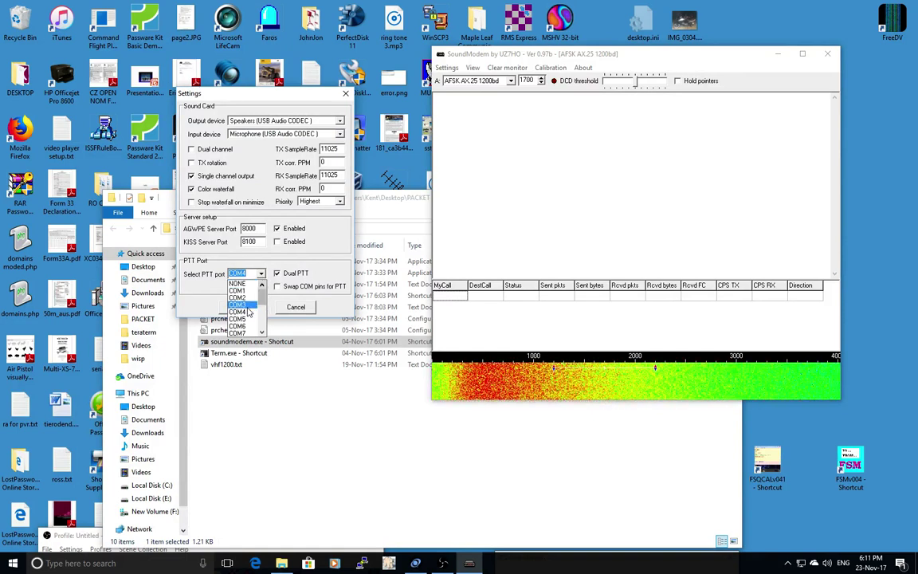
{"action": "left_click", "coordinate": [238, 311]}
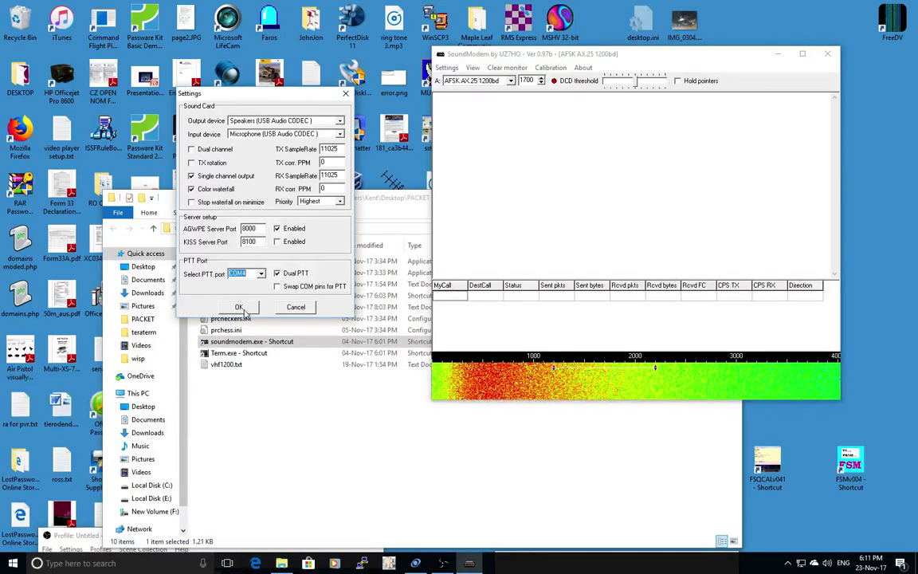
{"action": "left_click", "coordinate": [244, 307]}
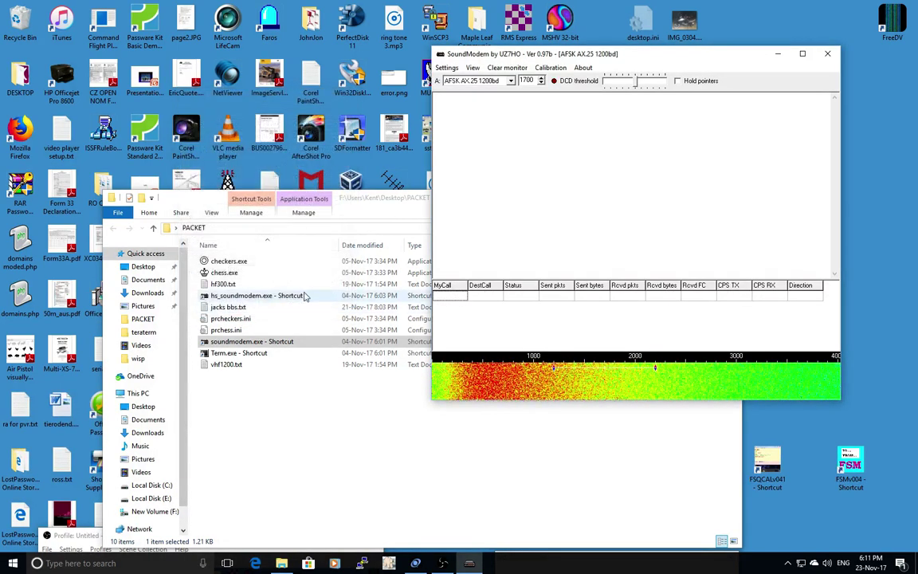
{"action": "left_click", "coordinate": [447, 69]}
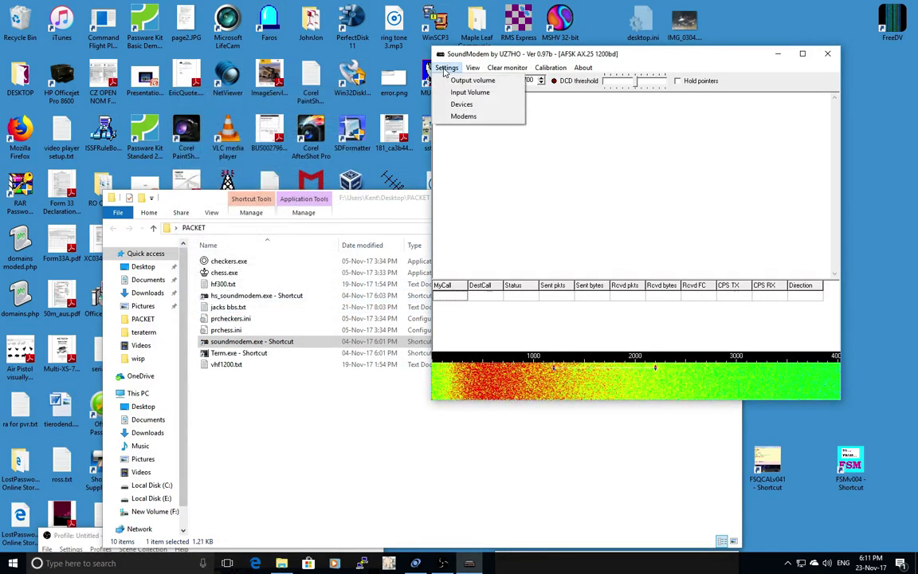
{"action": "left_click", "coordinate": [469, 118]}
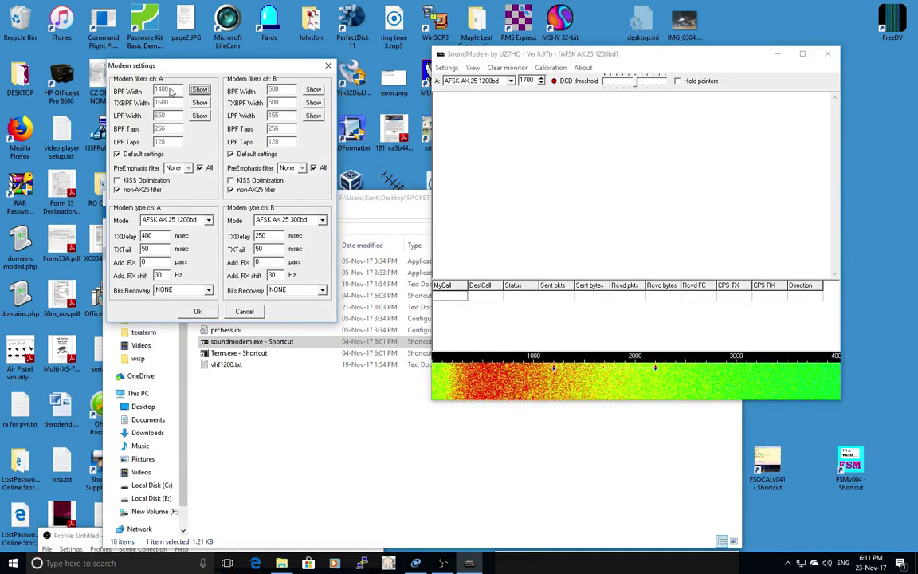
{"action": "left_click", "coordinate": [198, 311]}
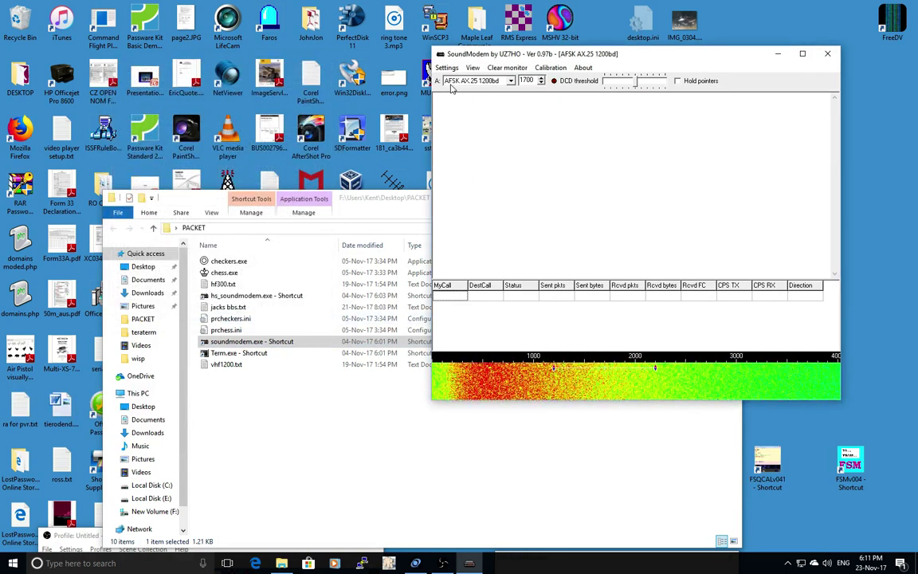
Keep channel A on AFSK AX.25 1200bd and wait for the mailbox beacon in the monitor
{"action": "left_click", "coordinate": [511, 81]}
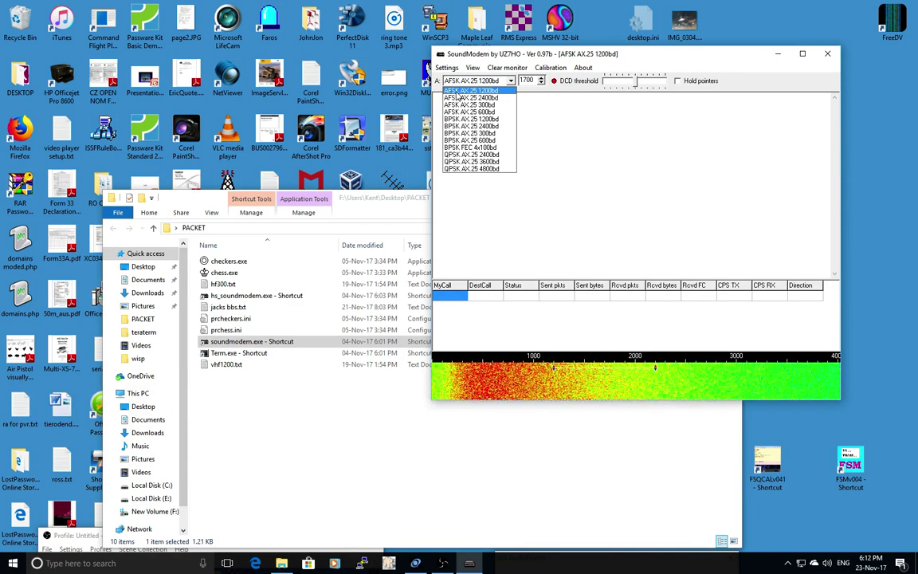
{"action": "left_click", "coordinate": [449, 90]}
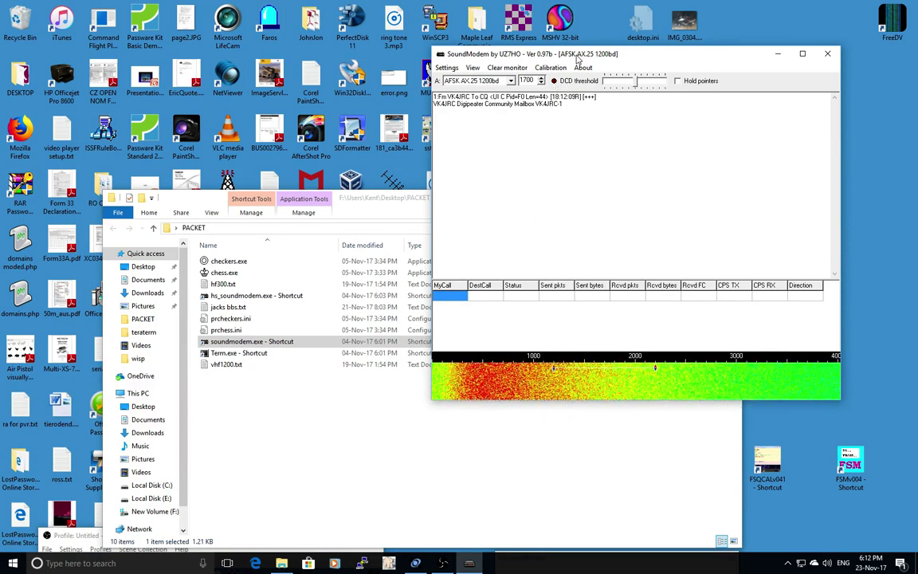
Move SoundModem to the right, minimize the PACKET folder, and start Outpost from the taskbar
{"action": "left_click_drag", "start_coordinate": [522, 54], "coordinate": [619, 52]}
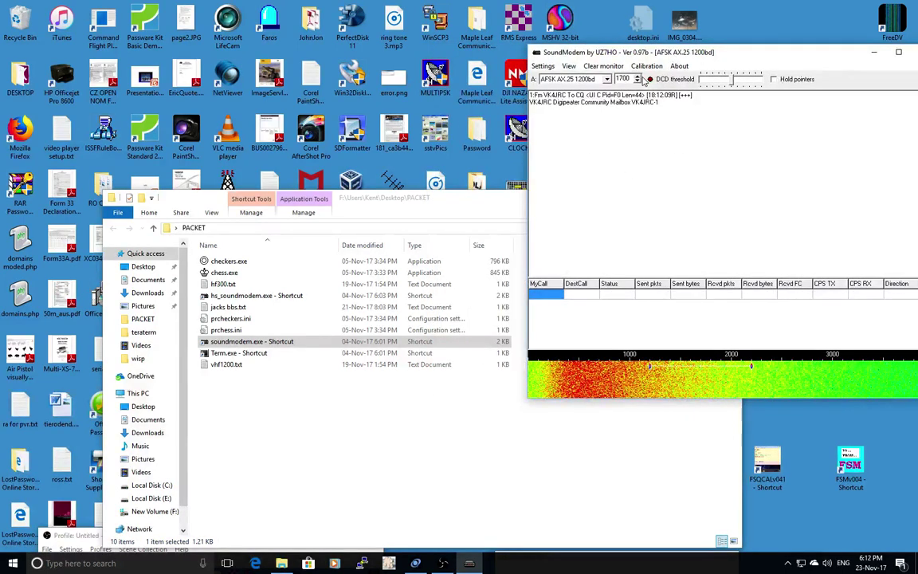
{"action": "left_click", "coordinate": [430, 194]}
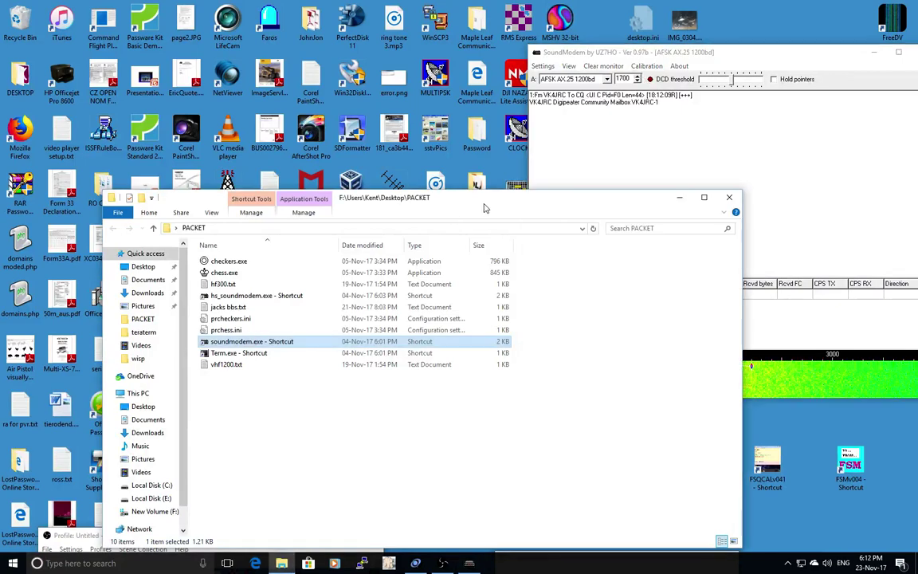
{"action": "left_click", "coordinate": [683, 200]}
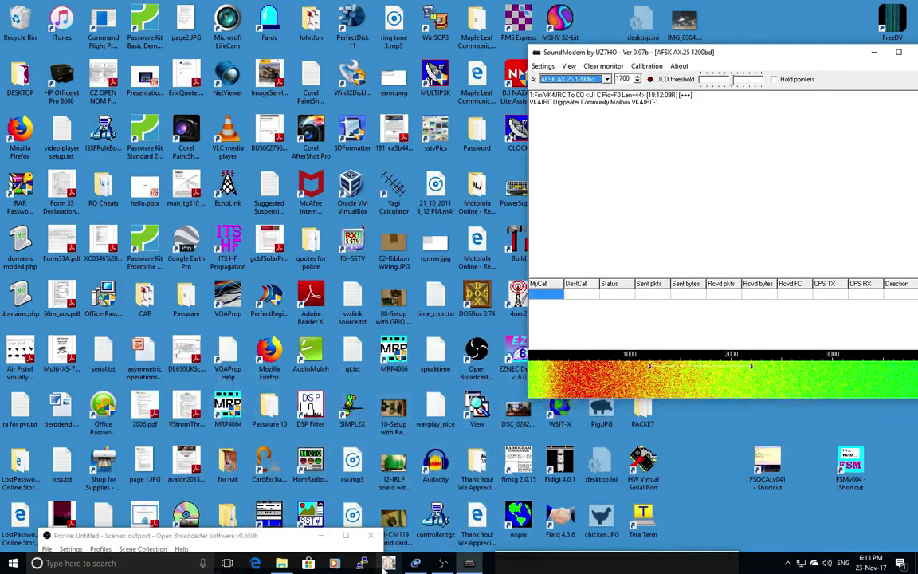
{"action": "left_click", "coordinate": [389, 562]}
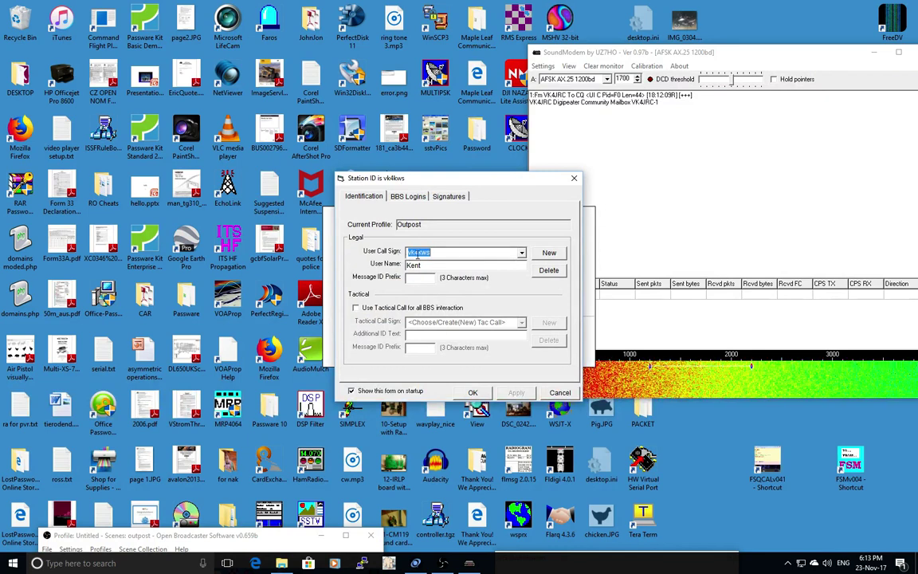
Accept the existing User Call Sign and User Name in Outpost's Station ID form
{"action": "left_click", "coordinate": [431, 253]}
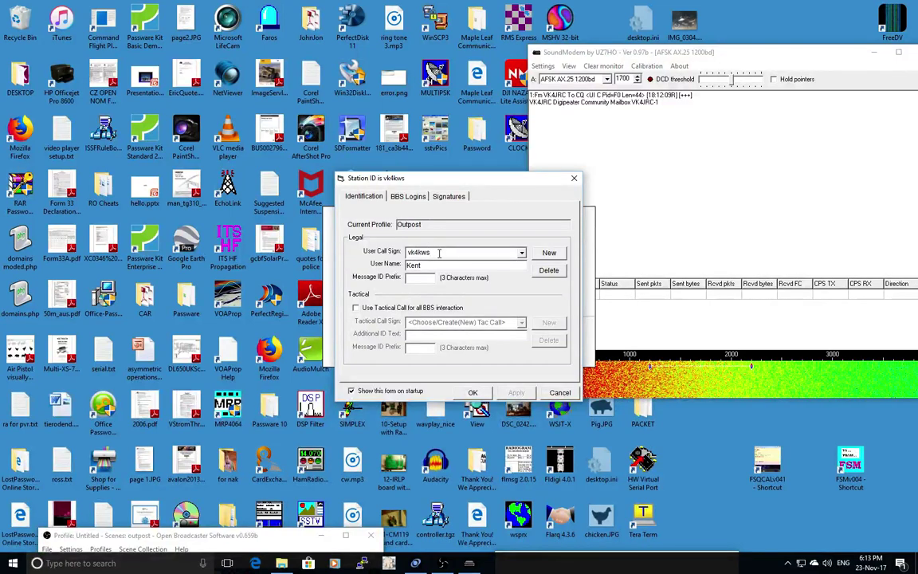
{"action": "double_click", "coordinate": [429, 267]}
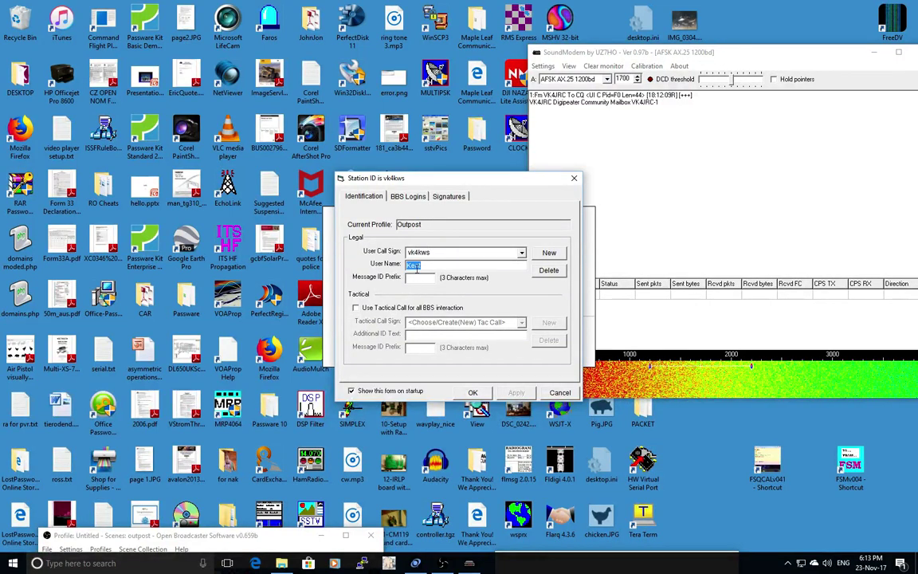
{"action": "left_click", "coordinate": [430, 265]}
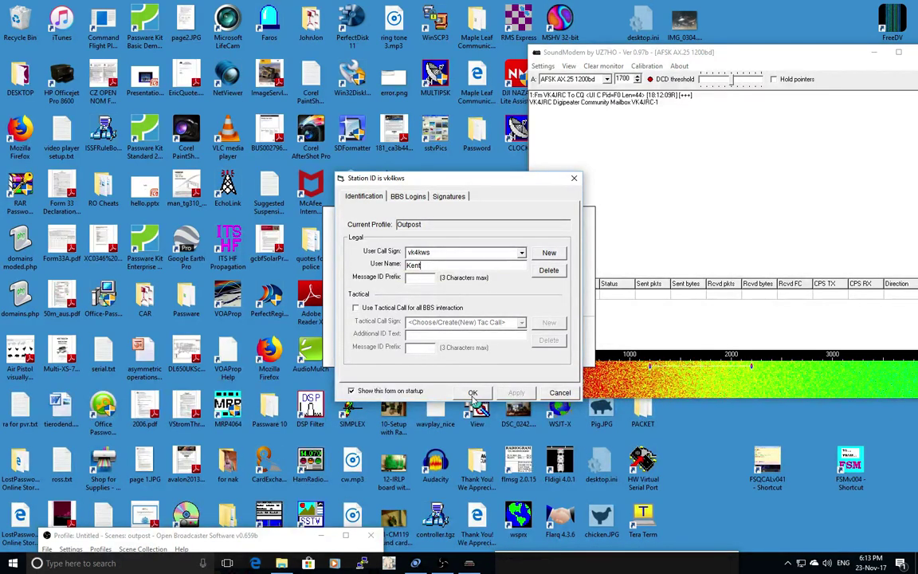
{"action": "left_click", "coordinate": [473, 393]}
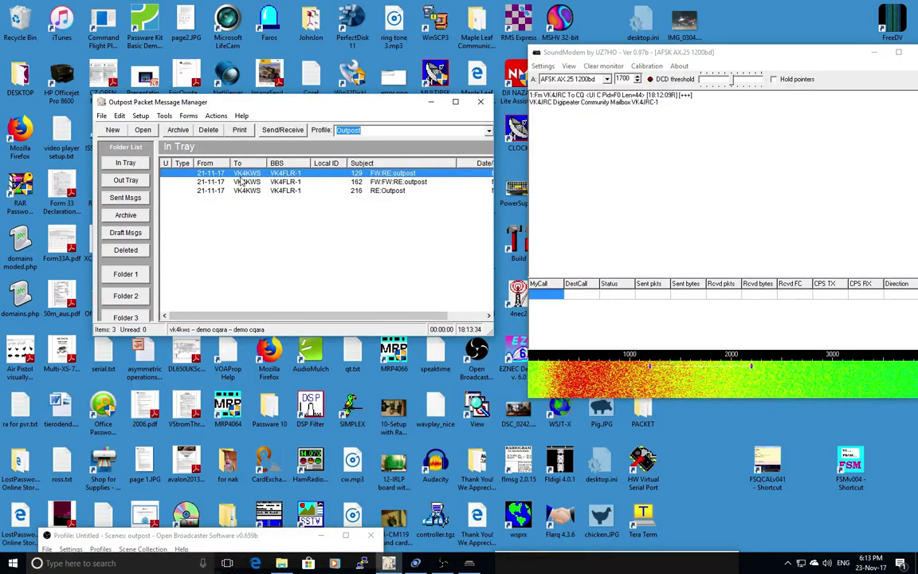
Look through the Out Tray and Sent Msgs, ending back on the empty Out Tray
{"action": "left_click", "coordinate": [126, 180]}
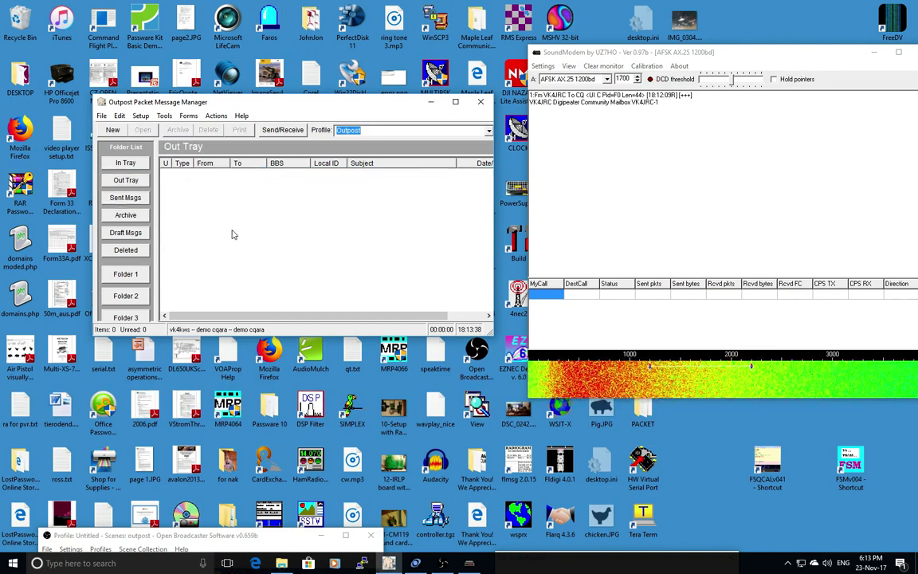
{"action": "left_click", "coordinate": [134, 200]}
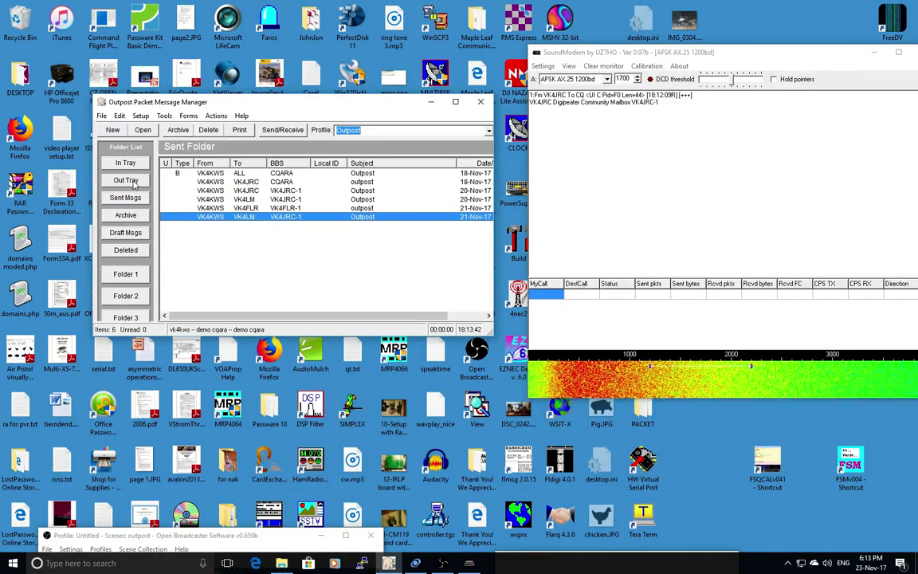
{"action": "left_click", "coordinate": [132, 182]}
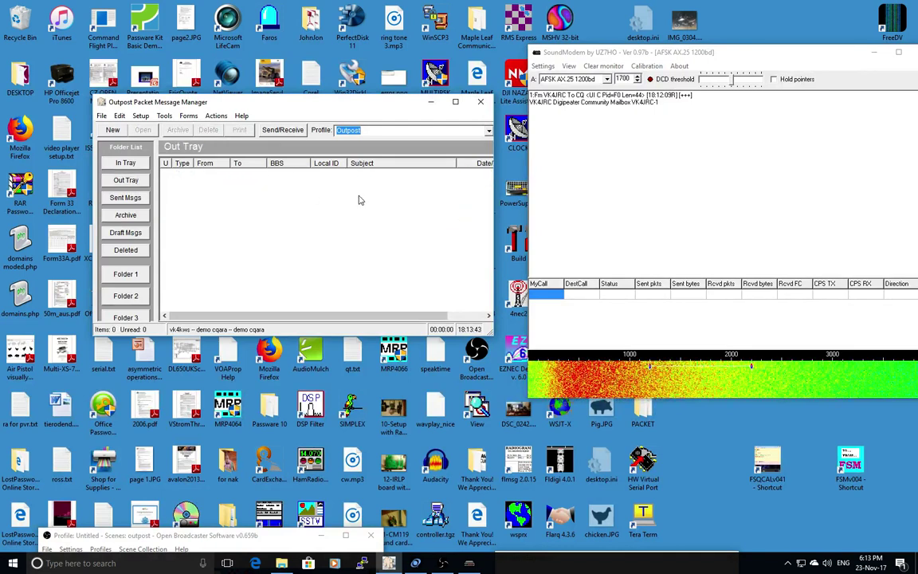
Reopen the Station ID settings from Setup and close them unchanged
{"action": "left_click", "coordinate": [142, 117]}
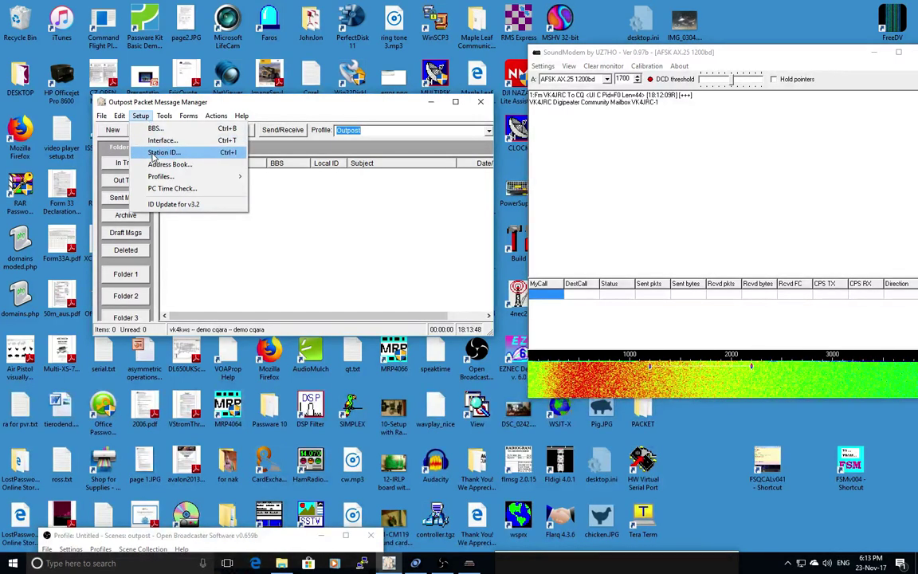
{"action": "left_click", "coordinate": [154, 153]}
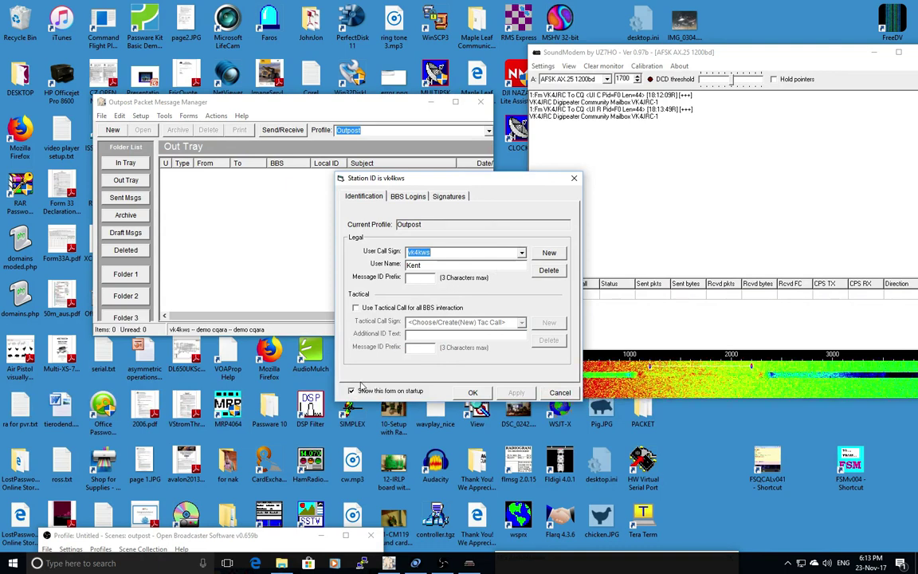
{"action": "left_click", "coordinate": [472, 392]}
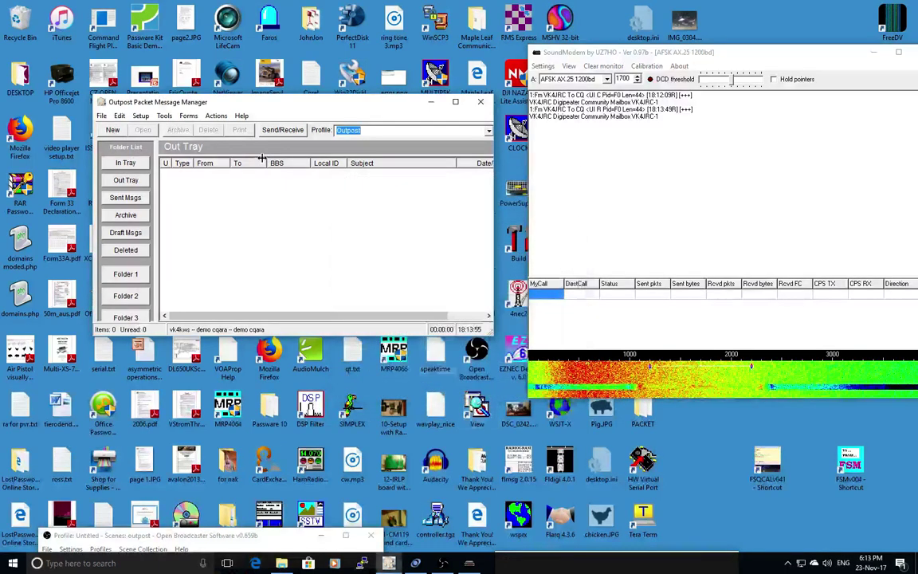
{"action": "left_click", "coordinate": [142, 116]}
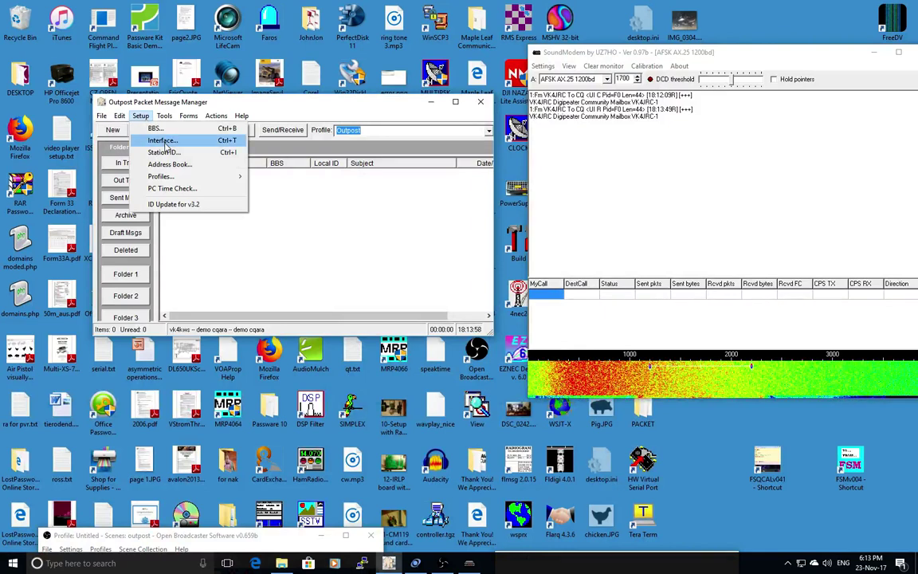
Delete the demo cqara interface in Interface Setup and confirm the deletion
{"action": "left_click", "coordinate": [165, 142]}
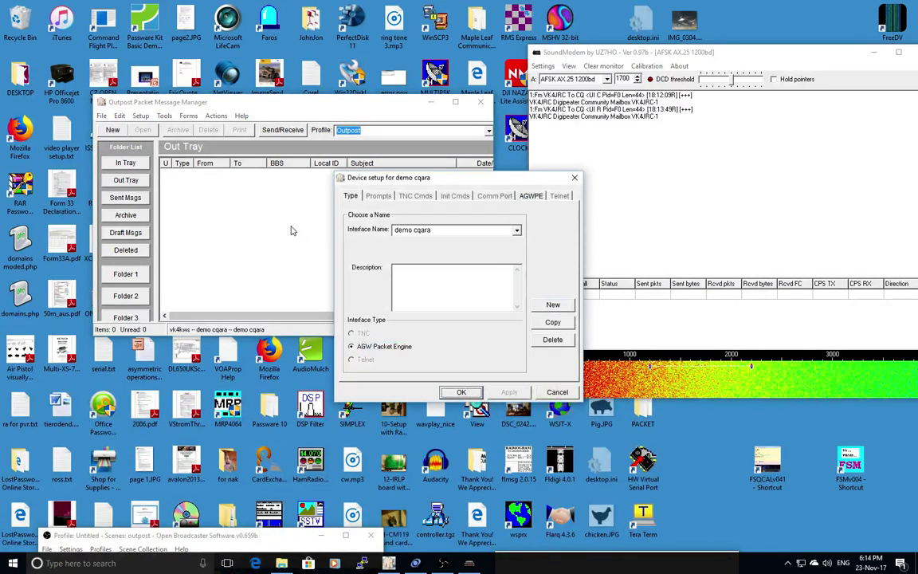
{"action": "left_click", "coordinate": [453, 230]}
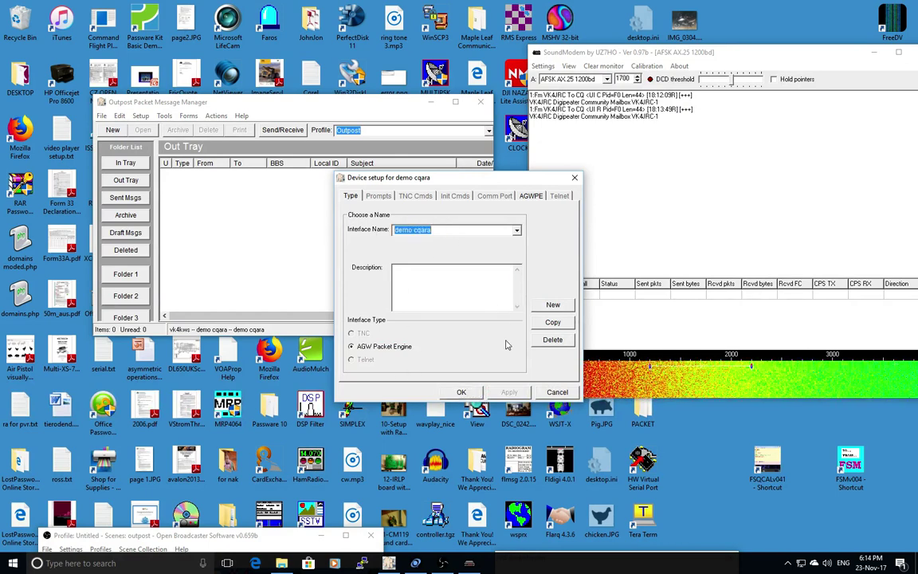
{"action": "left_click", "coordinate": [551, 340]}
{"action": "left_click", "coordinate": [451, 325]}
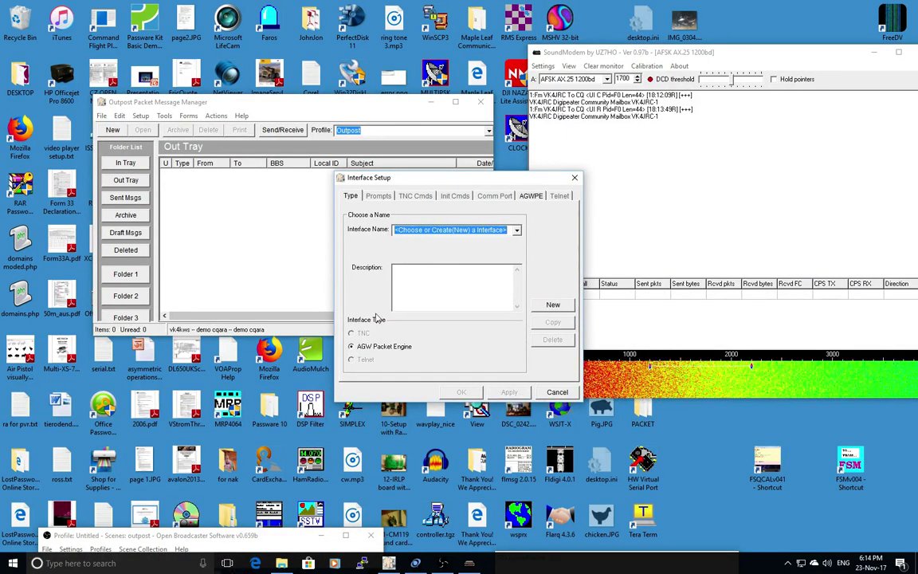
Create a new interface named demo cqara with type AGW Packet Engine
{"action": "left_click", "coordinate": [553, 305]}
{"action": "type", "text": "demo cq"}
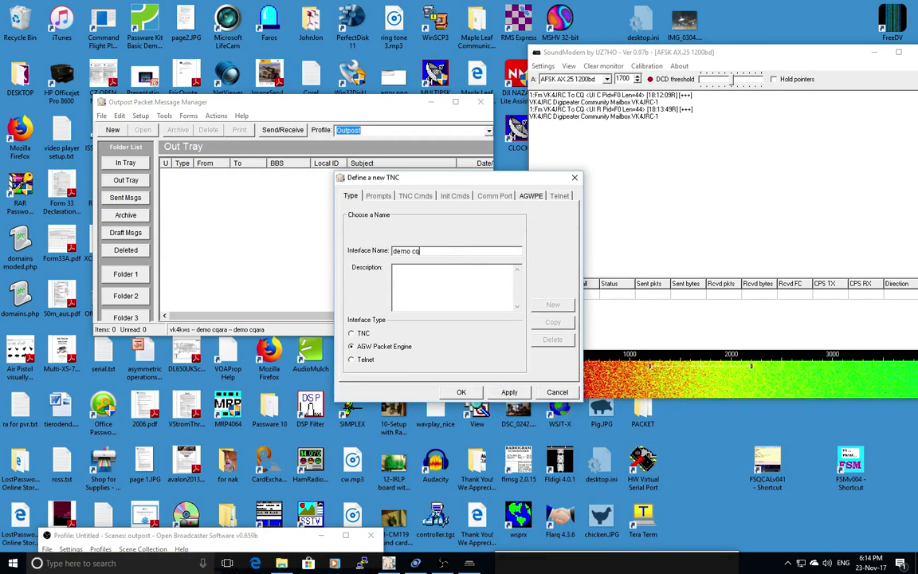
{"action": "type", "text": "ara"}
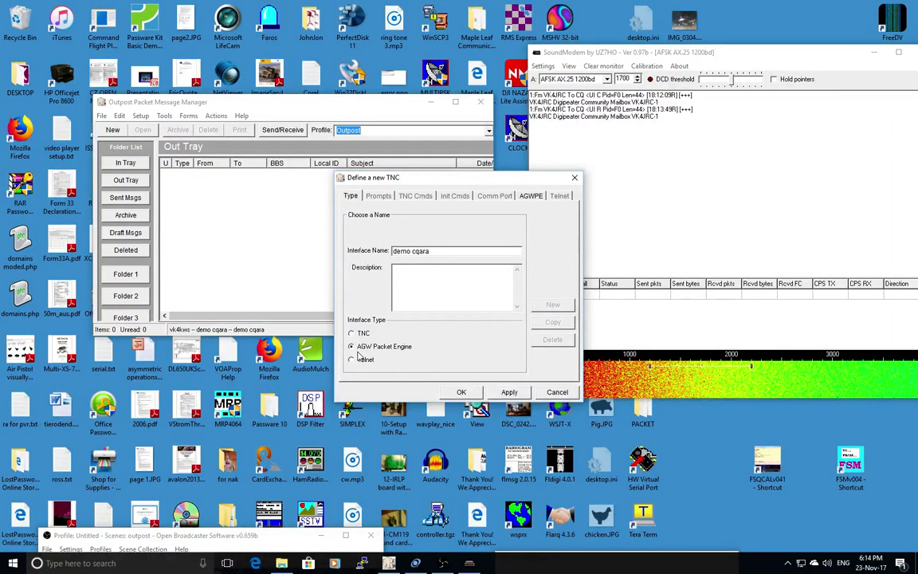
{"action": "left_click", "coordinate": [356, 351]}
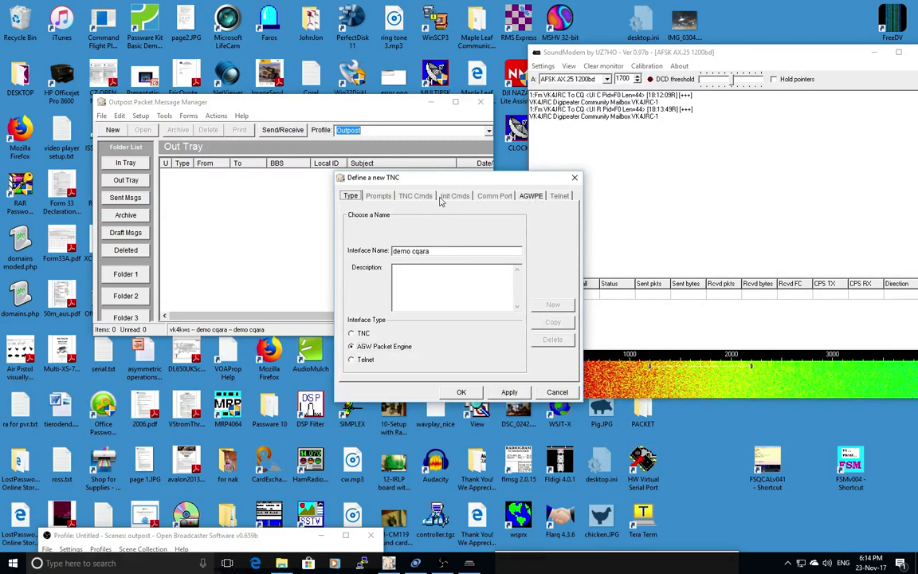
Confirm the AGWPE settings (host 127.0.0.1, port 8000, radio port 1) and save the new interface
{"action": "left_click", "coordinate": [530, 197]}
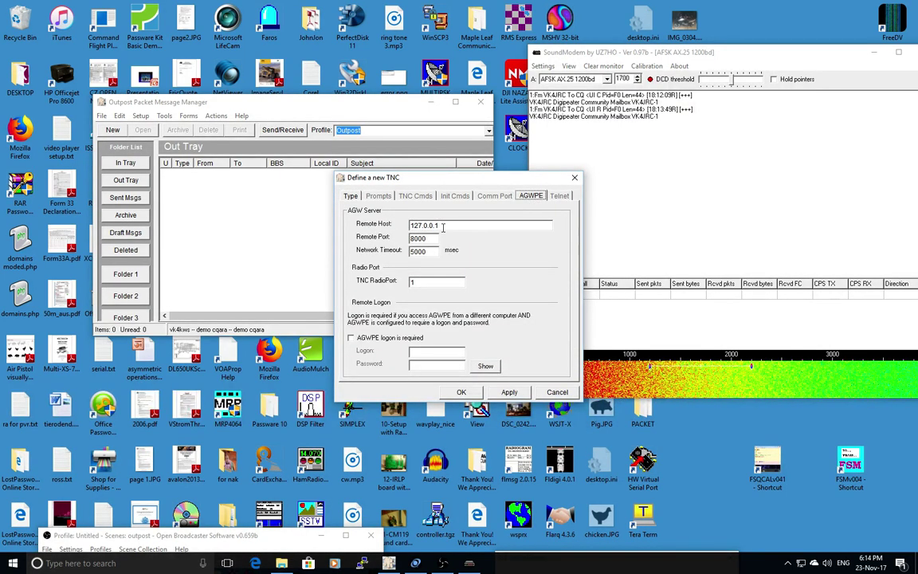
{"action": "double_click", "coordinate": [444, 226]}
{"action": "left_click", "coordinate": [412, 228]}
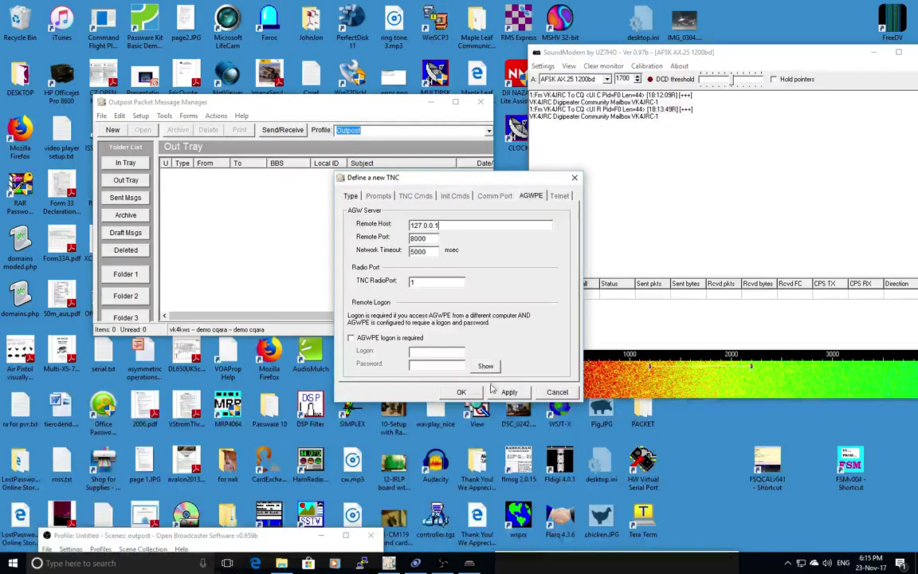
{"action": "key", "text": "Return"}
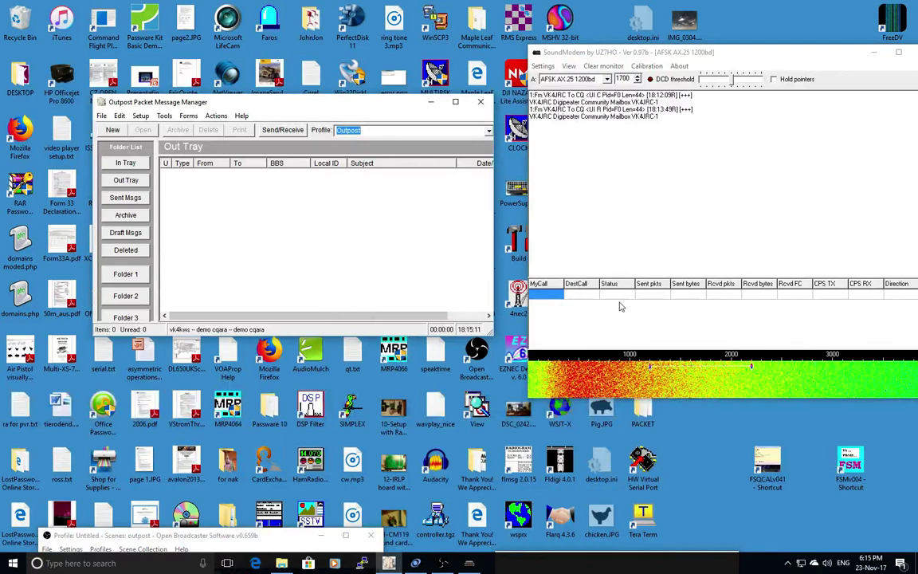
In BBS setup, delete the demo cqara BBS and check that it is gone from the BBS list
{"action": "left_click", "coordinate": [140, 116]}
{"action": "left_click", "coordinate": [172, 128]}
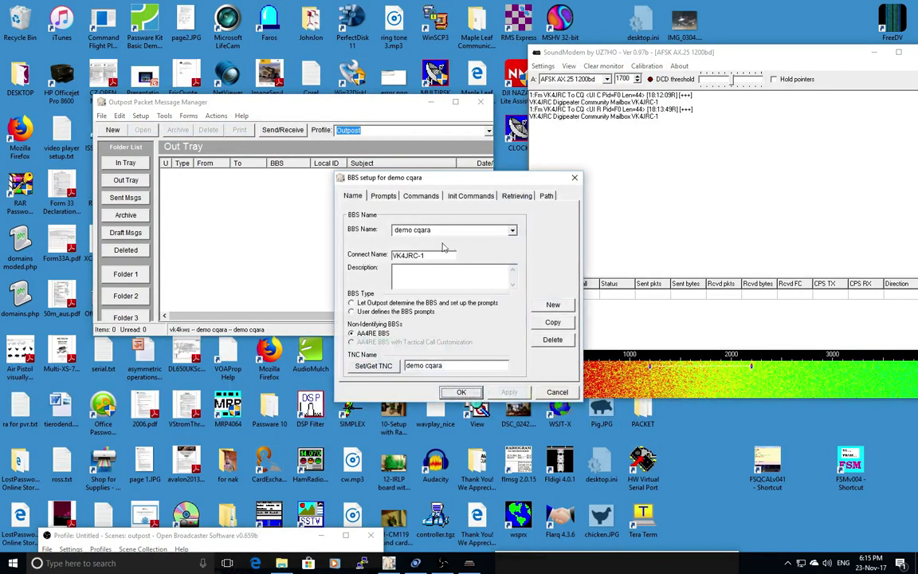
{"action": "left_click", "coordinate": [553, 339]}
{"action": "left_click", "coordinate": [457, 327]}
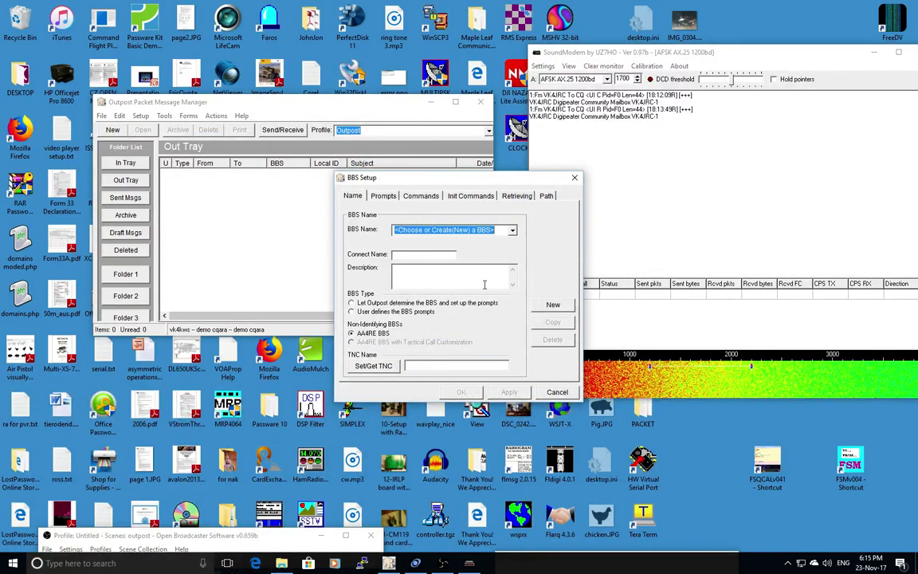
{"action": "left_click", "coordinate": [513, 230]}
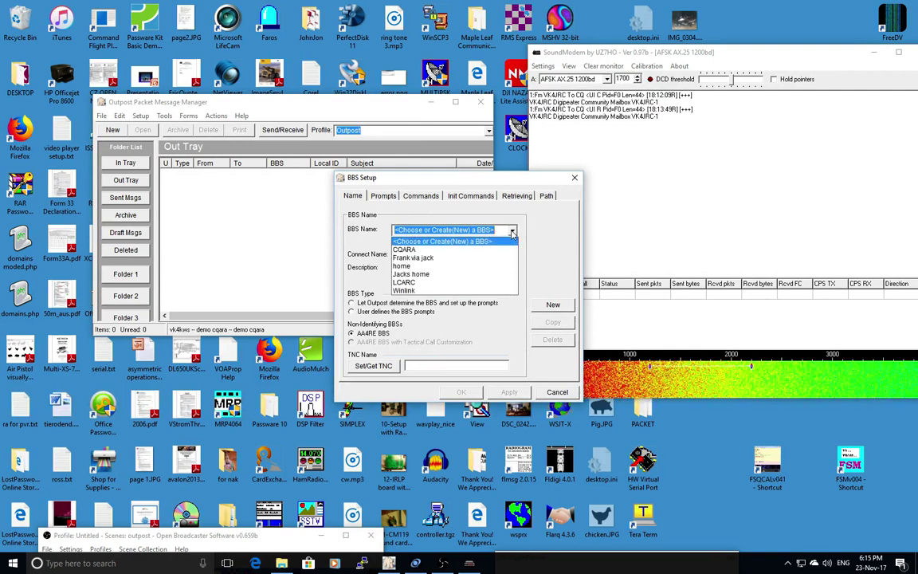
{"action": "left_click", "coordinate": [544, 251]}
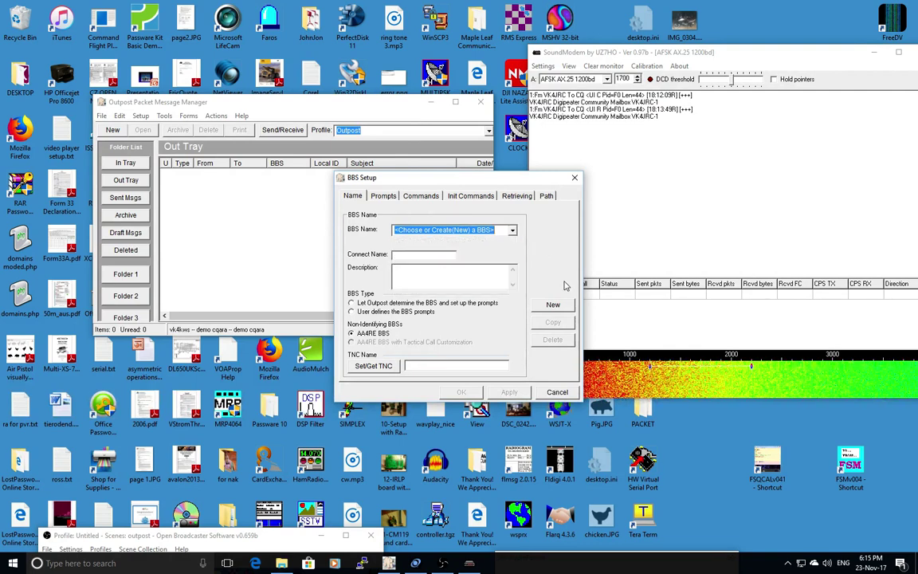
Define a new BBS named 'demo cqara' with the mailbox's connect callsign and the AA4RE BBS type
{"action": "left_click", "coordinate": [548, 305]}
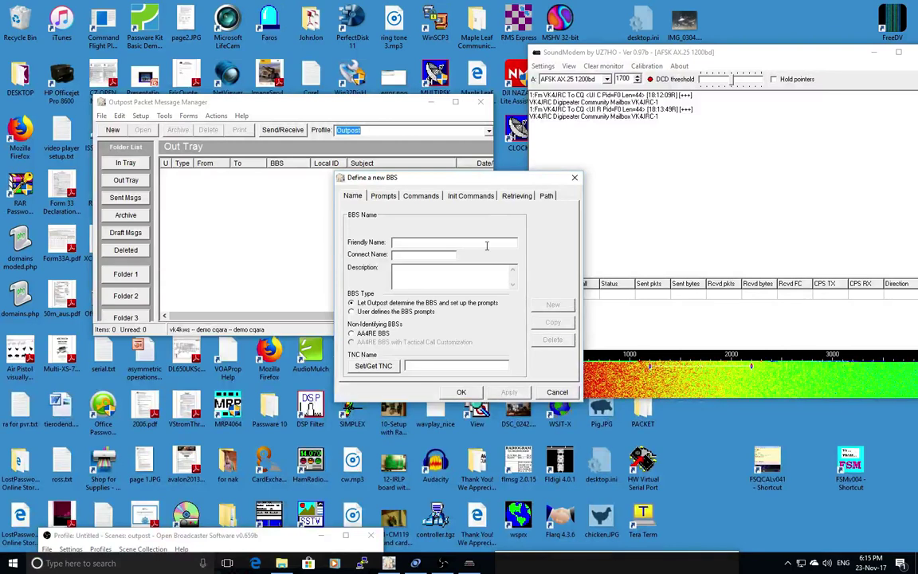
{"action": "type", "text": "demo cqara"}
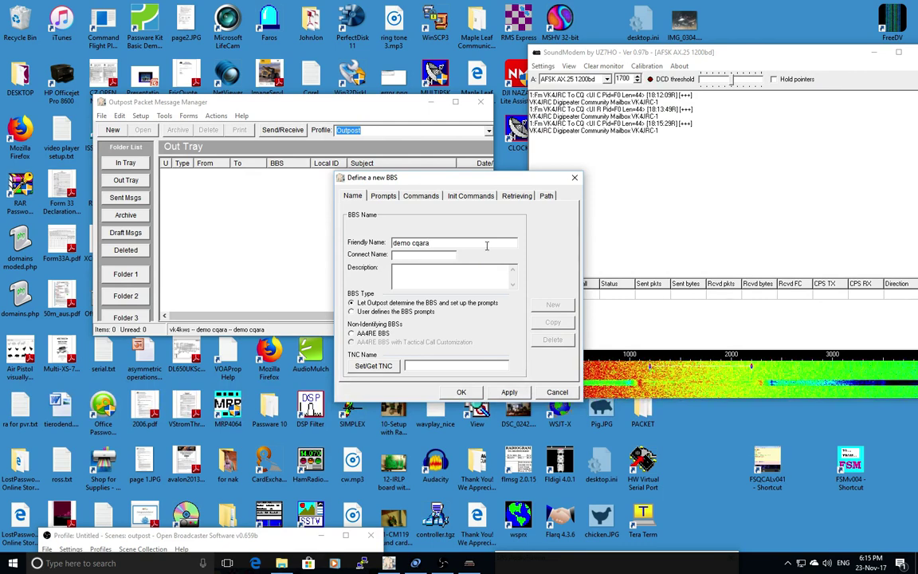
{"action": "left_click", "coordinate": [416, 253]}
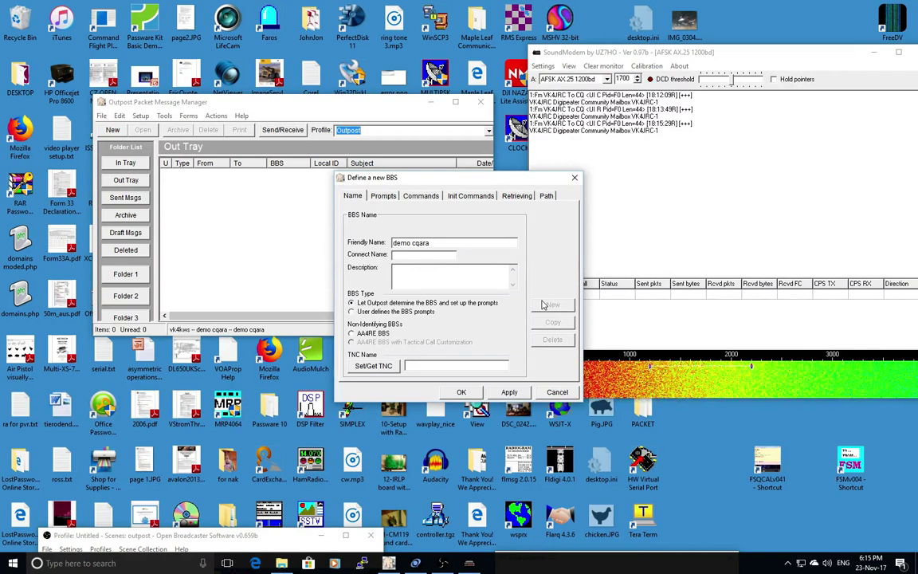
{"action": "type", "text": "VK4J"}
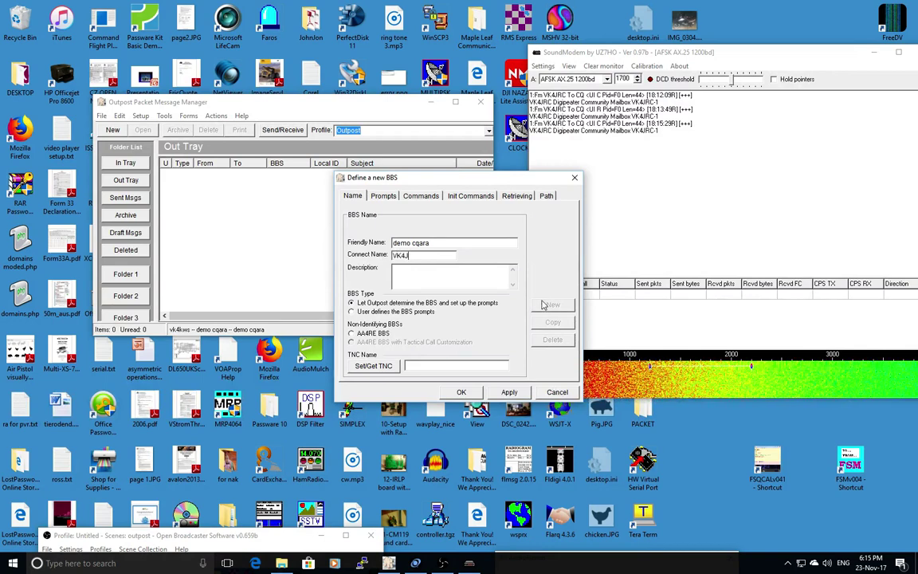
{"action": "type", "text": "RC-"}
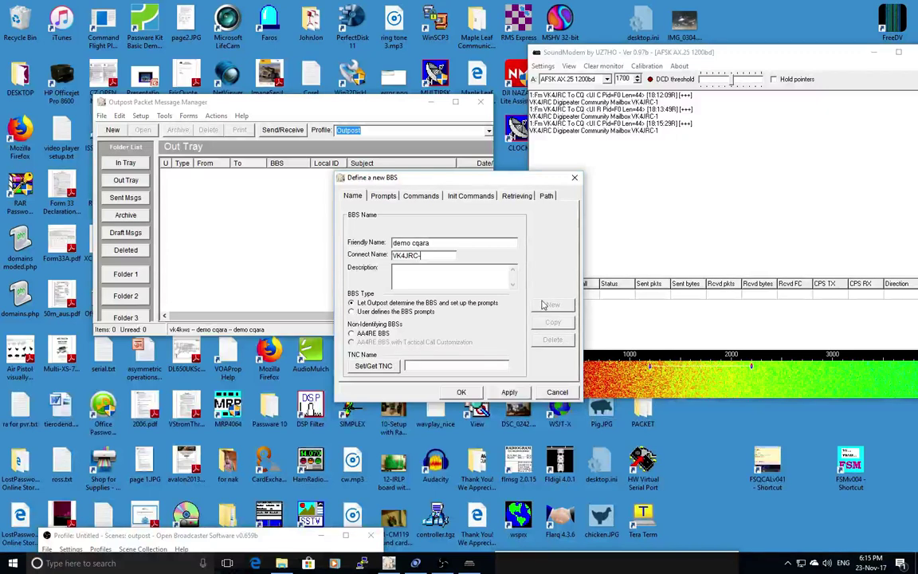
{"action": "type", "text": "1"}
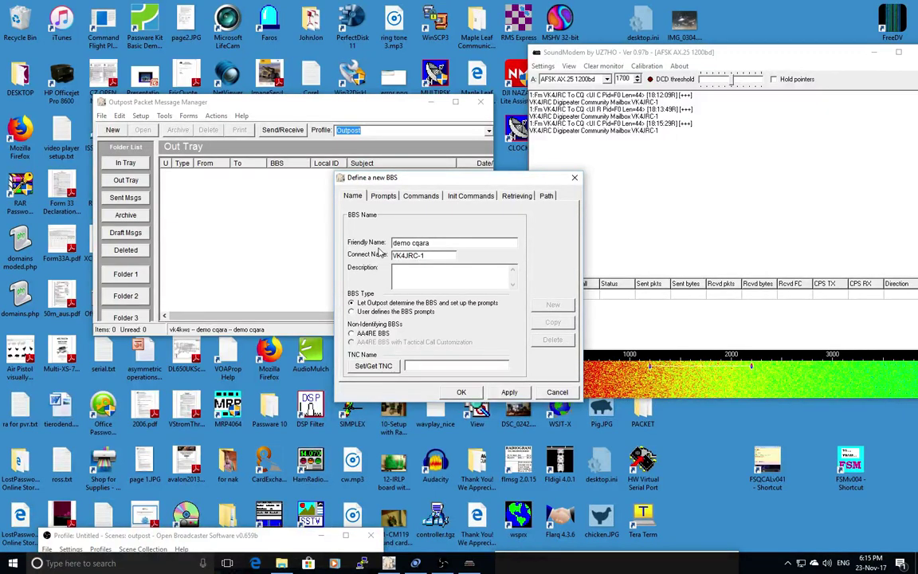
{"action": "left_click", "coordinate": [353, 334]}
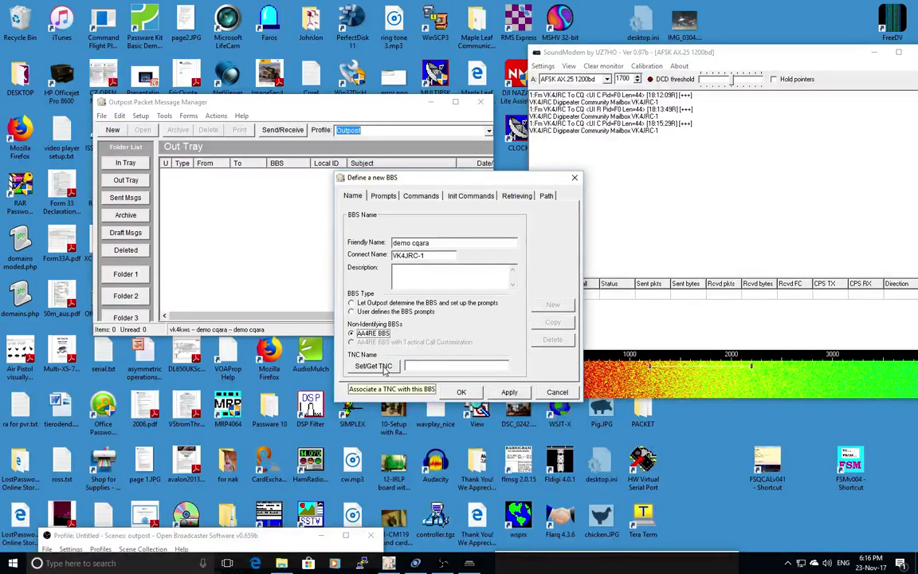
Assign the demo cqara interface to the new BBS and save the BBS
{"action": "left_click", "coordinate": [385, 366]}
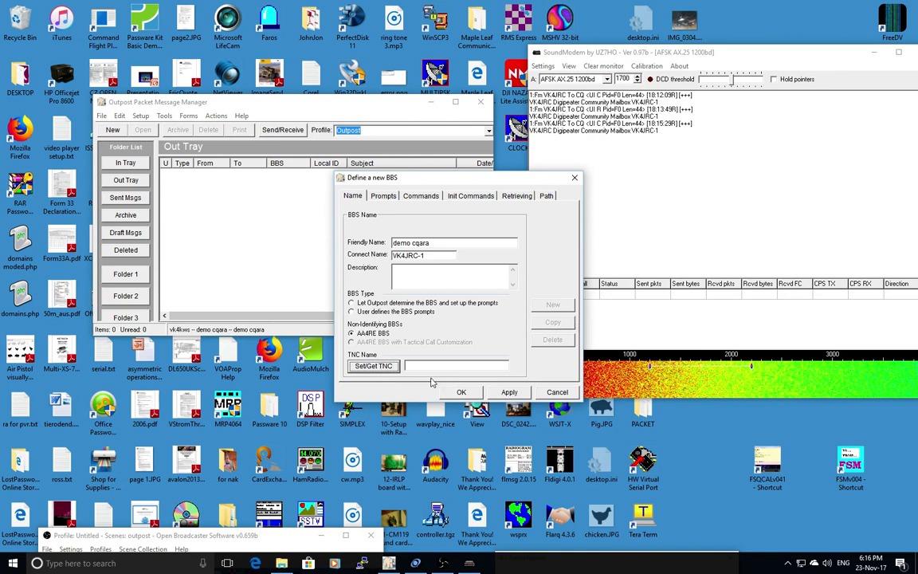
{"action": "left_click", "coordinate": [381, 368]}
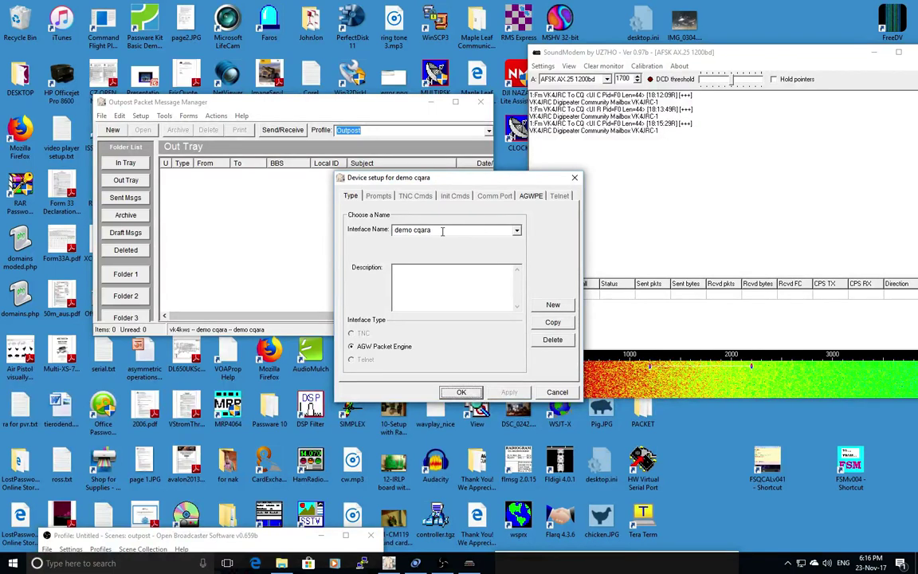
{"action": "left_click", "coordinate": [465, 393]}
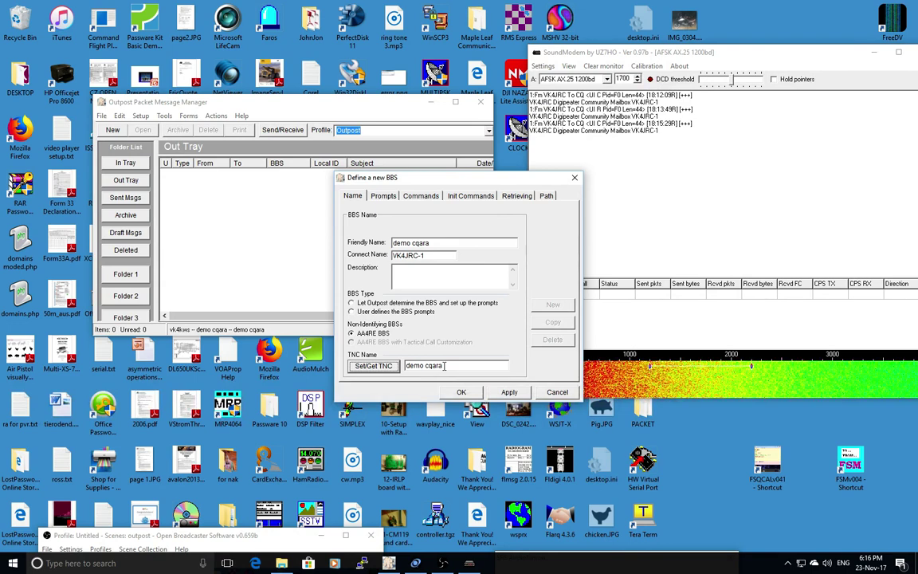
{"action": "left_click", "coordinate": [461, 392]}
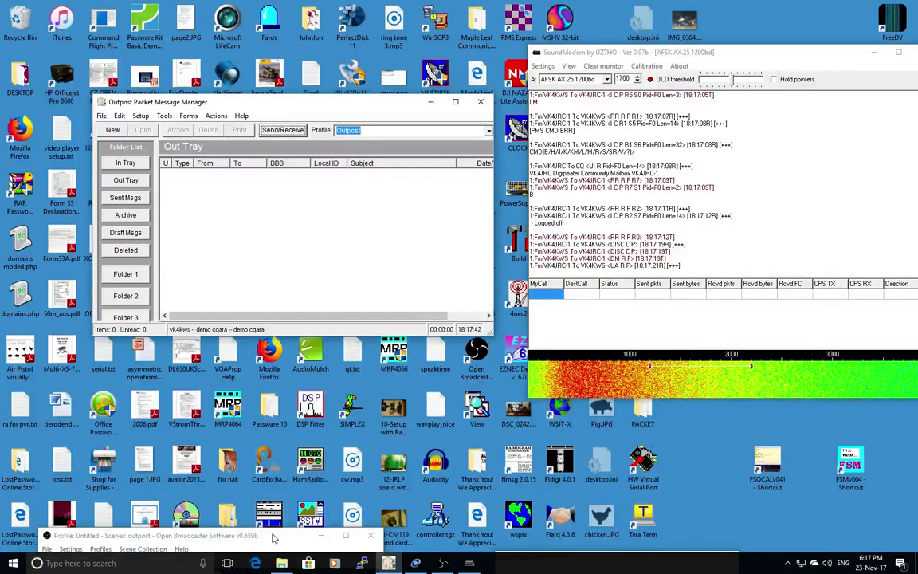
Scroll the SoundModem monitor log to review the mailbox session through its disconnect
{"action": "left_click", "coordinate": [270, 538]}
{"action": "left_click_drag", "start_coordinate": [270, 539], "coordinate": [295, 180]}
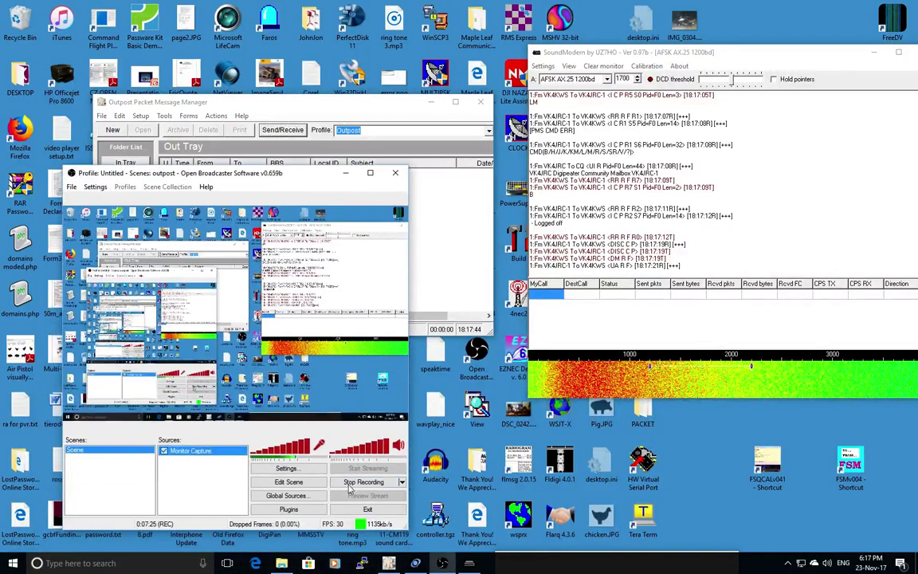